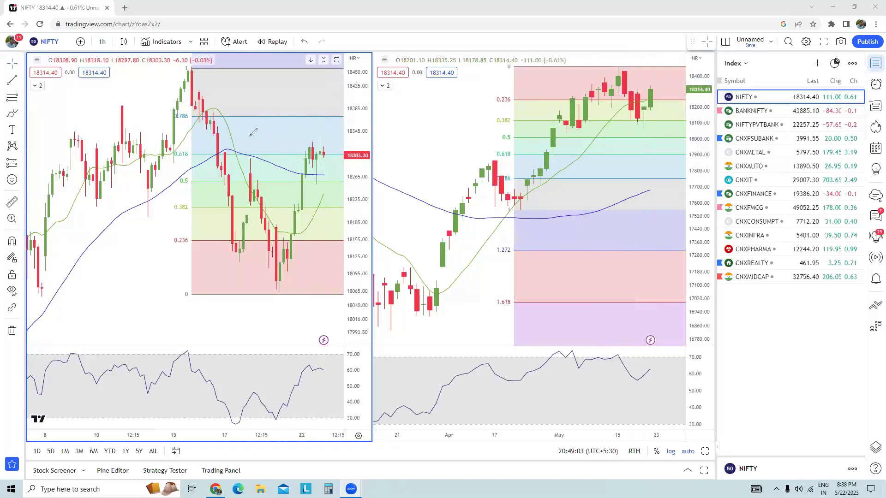
Sketch red arrows and a circle near the latest candles and 0.618 level, then clear them.
drag(249, 136, 292, 140)
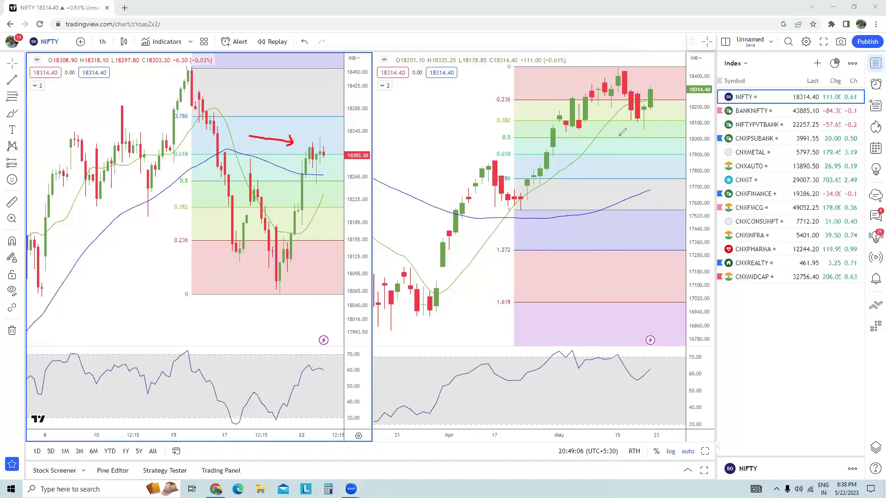
mouse_move(611, 171)
mouse_down()
mouse_move(628, 142)
mouse_move(636, 158)
mouse_up()
key(ctrl+z)
key(ctrl+z)
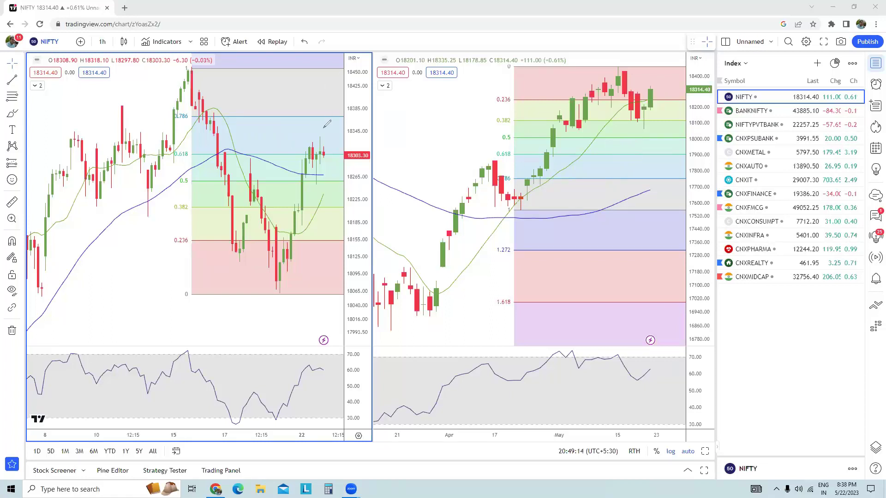
mouse_move(312, 197)
mouse_down()
mouse_move(335, 216)
mouse_move(328, 197)
mouse_up()
mouse_move(313, 145)
mouse_down()
mouse_move(325, 161)
mouse_move(327, 140)
mouse_up()
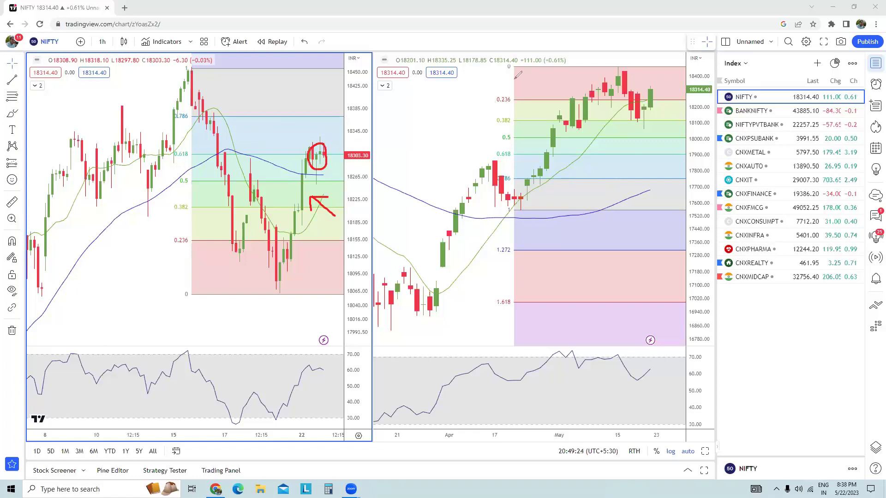
key(Escape)
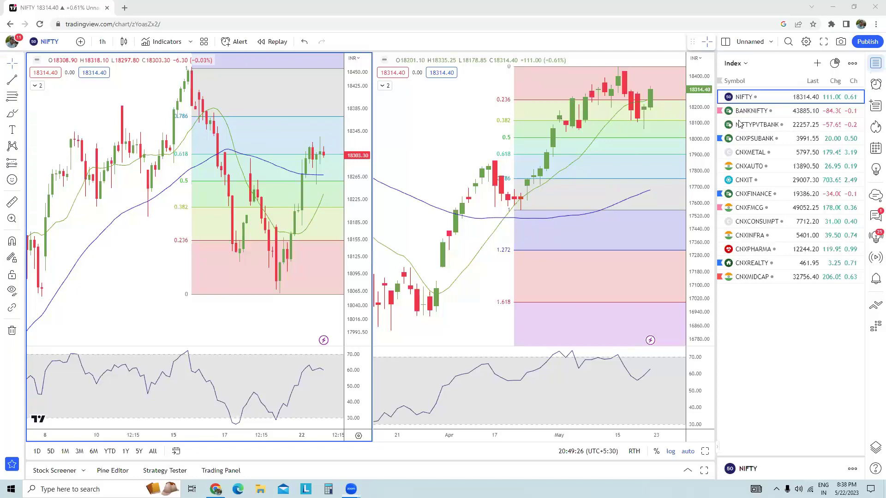
Load BANKNIFTY and draw falling and rising red trendlines on the left chart's RSI.
click(755, 113)
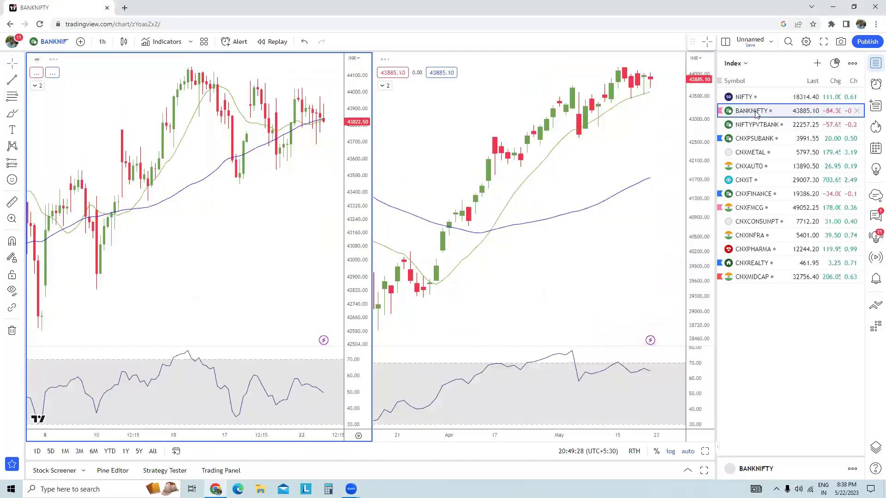
scroll(178, 198, down, 4)
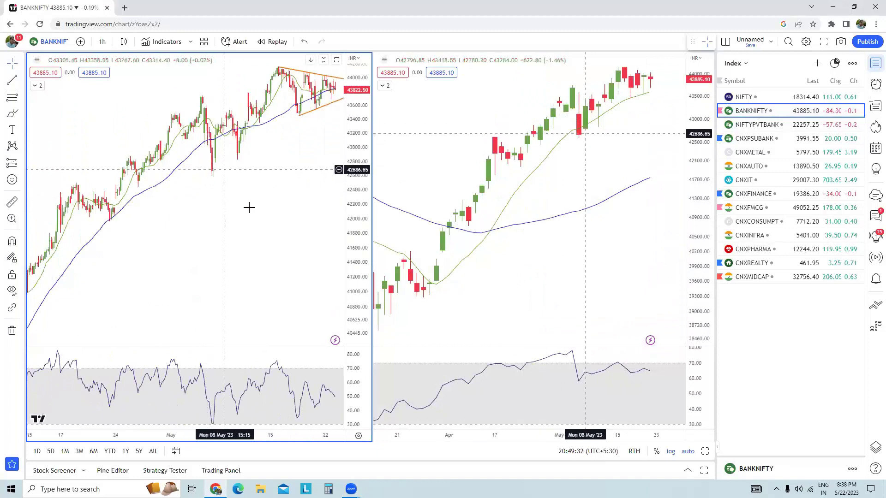
scroll(253, 215, up, 3)
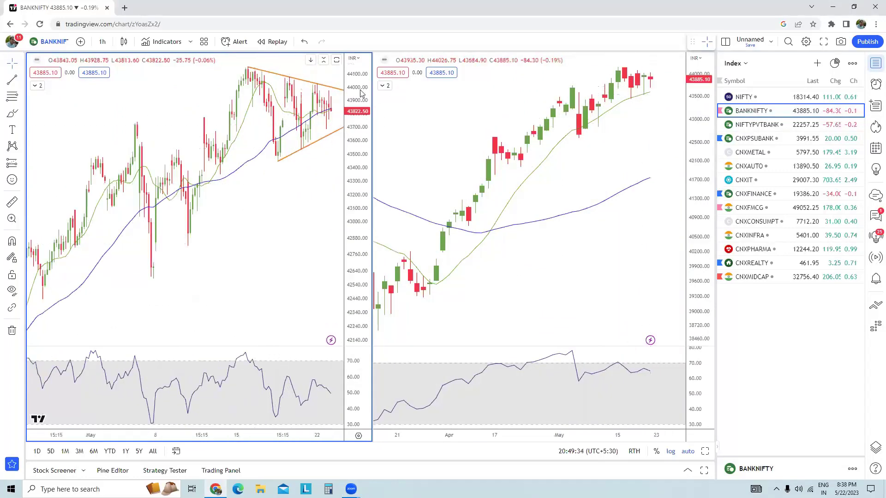
drag(260, 366, 327, 382)
drag(271, 420, 338, 395)
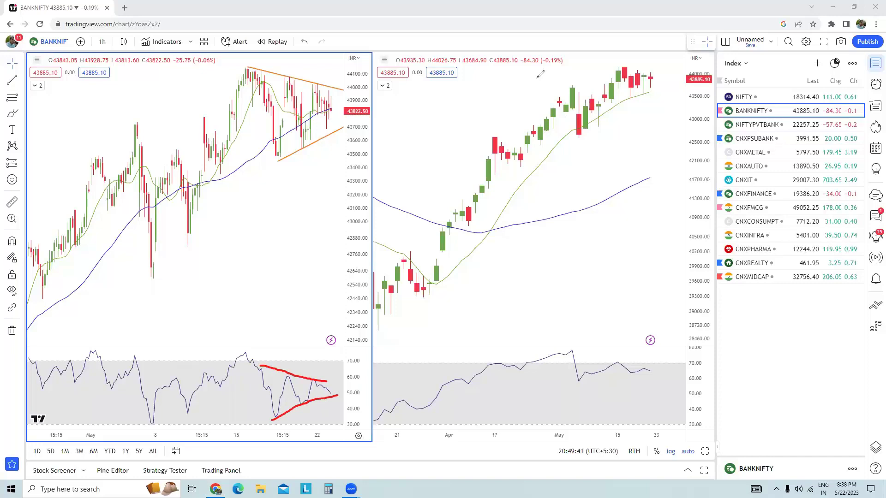
Step through CNXPSUBANK and SBIN, then load Canara Bank (CANBK) on both charts.
click(768, 139)
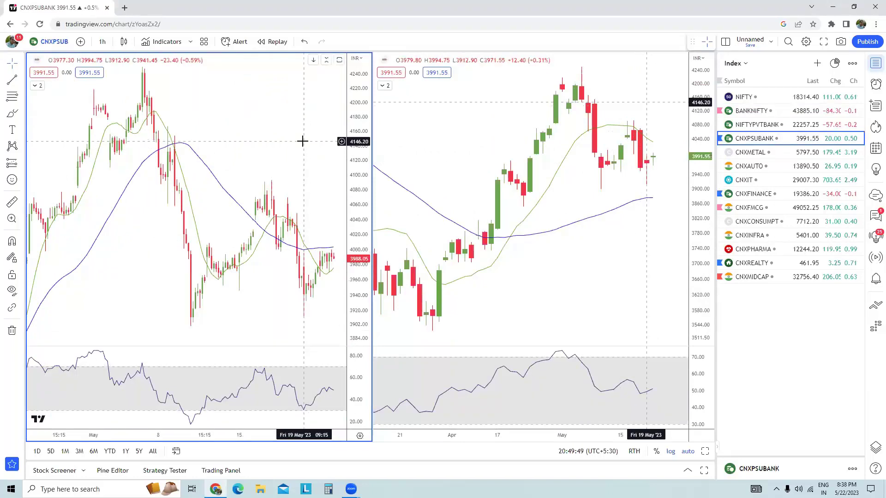
text(SBIN)
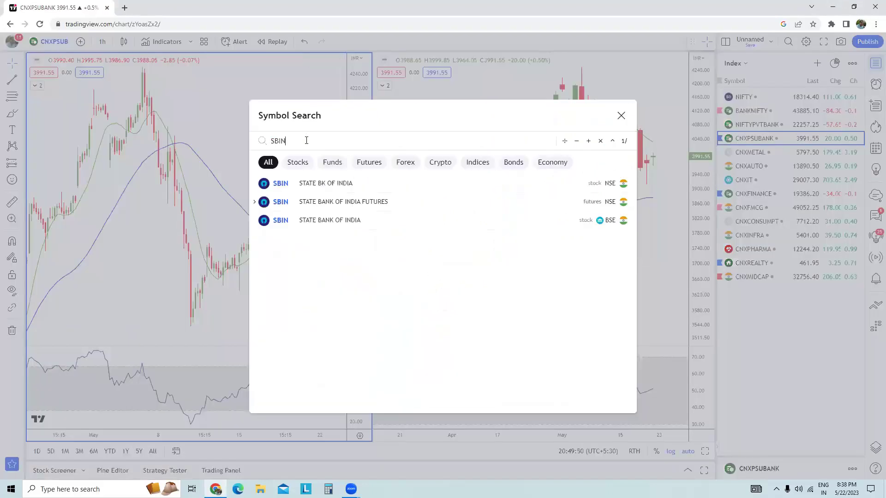
click(321, 195)
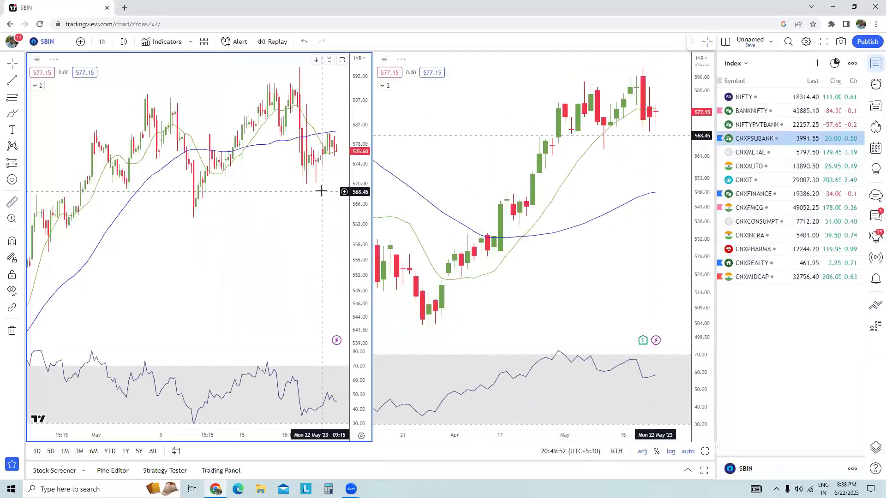
text(CANARA BANK)
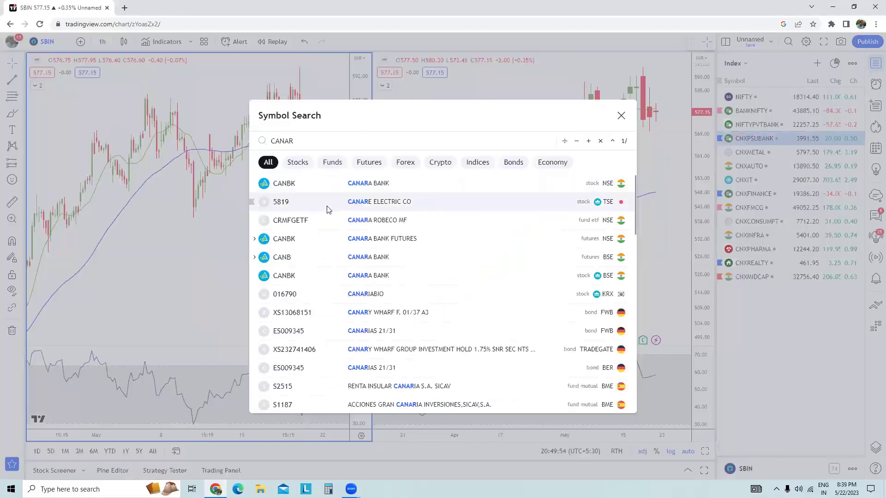
click(335, 193)
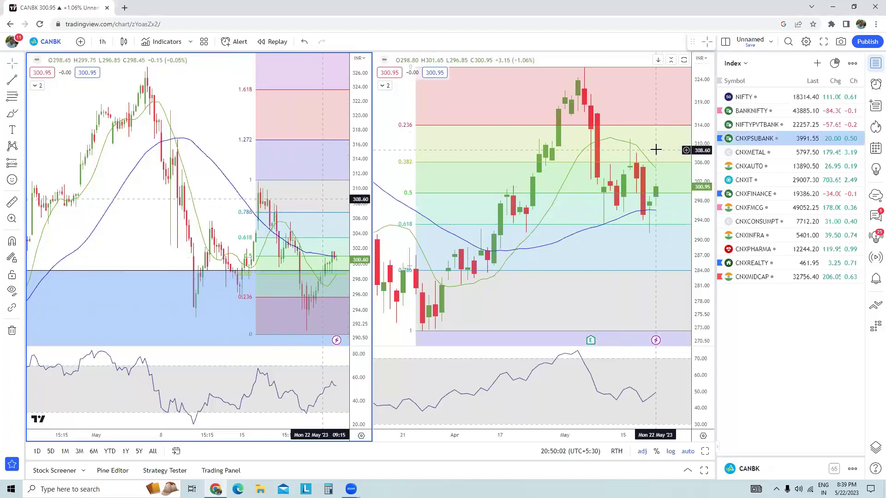
Show NIFTY on both charts, zoom the left chart, then switch to BANKNIFTY.
click(753, 103)
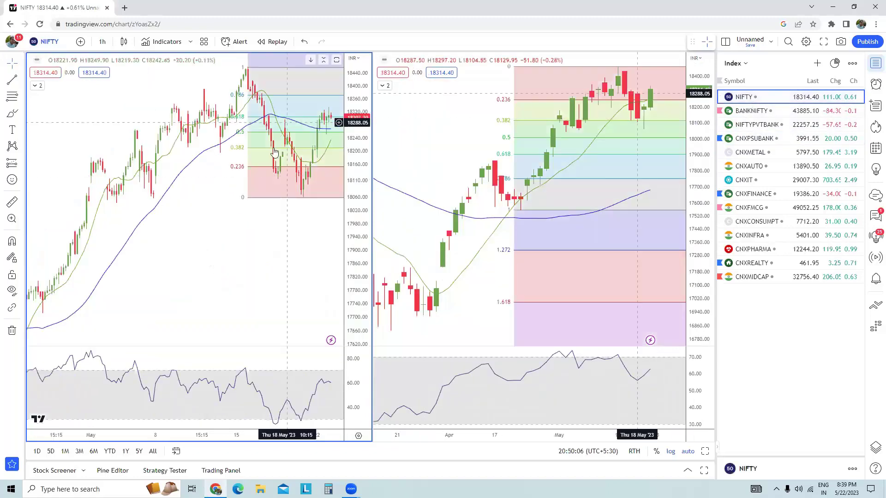
scroll(286, 222, up, 5)
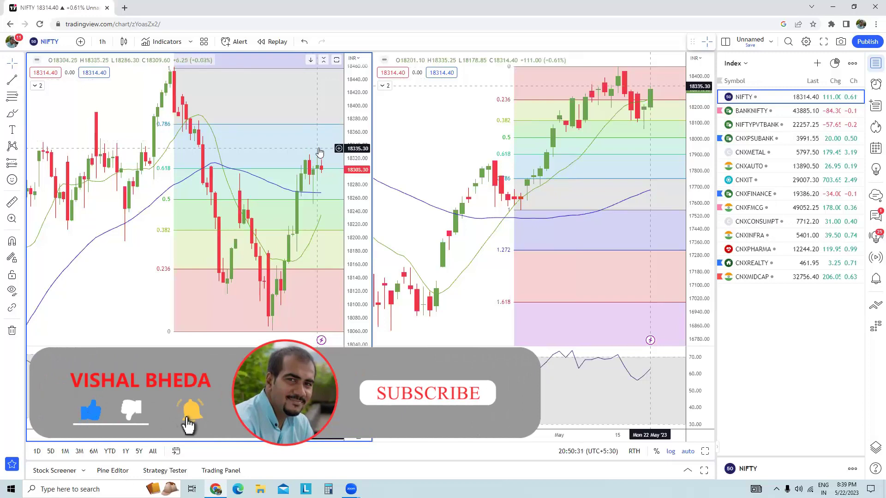
click(761, 111)
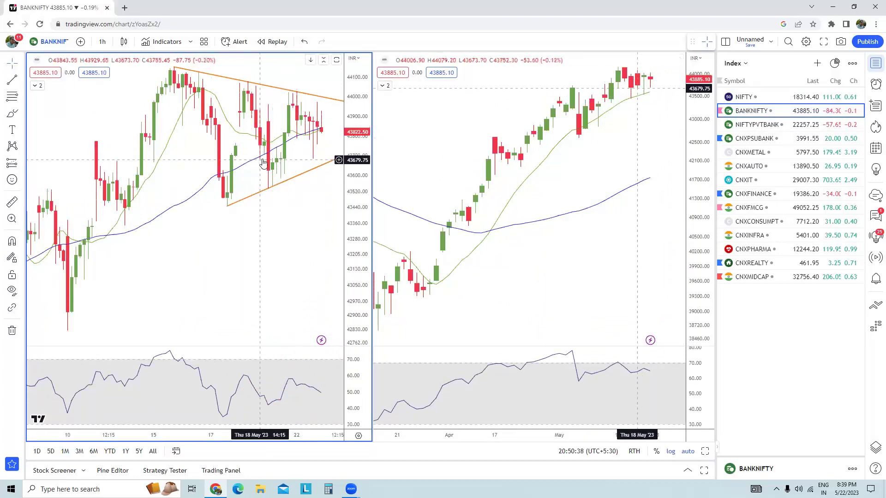
Zoom the left chart, then search 'CANAR' and load CANBK on both charts.
scroll(271, 194, down, 4)
scroll(269, 193, up, 4)
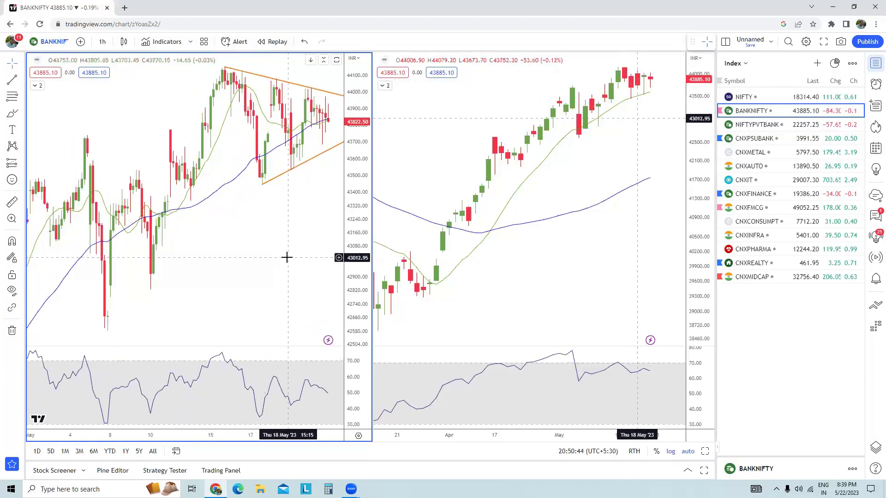
scroll(286, 257, up, 2)
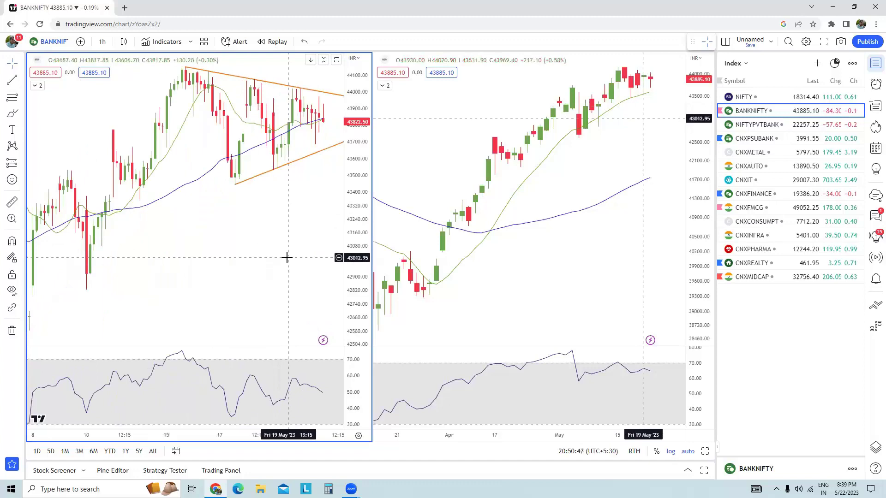
text(CANRA)
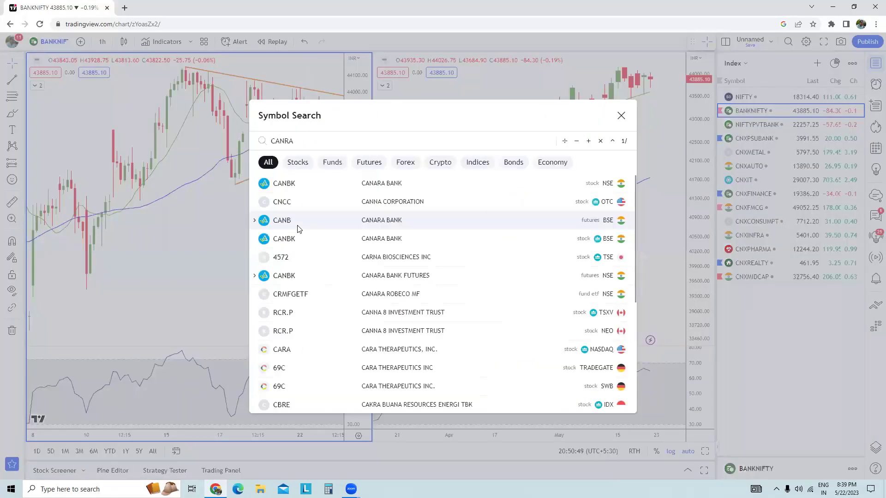
key(BackSpace)
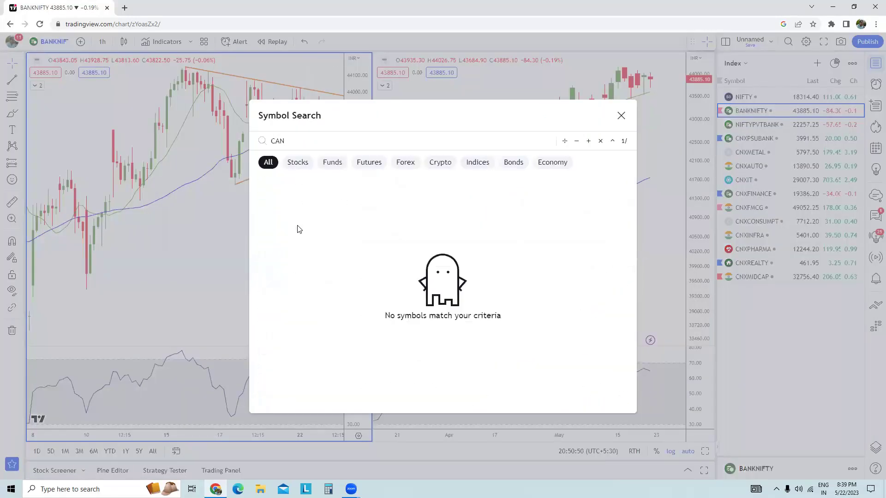
text(AR)
click(368, 182)
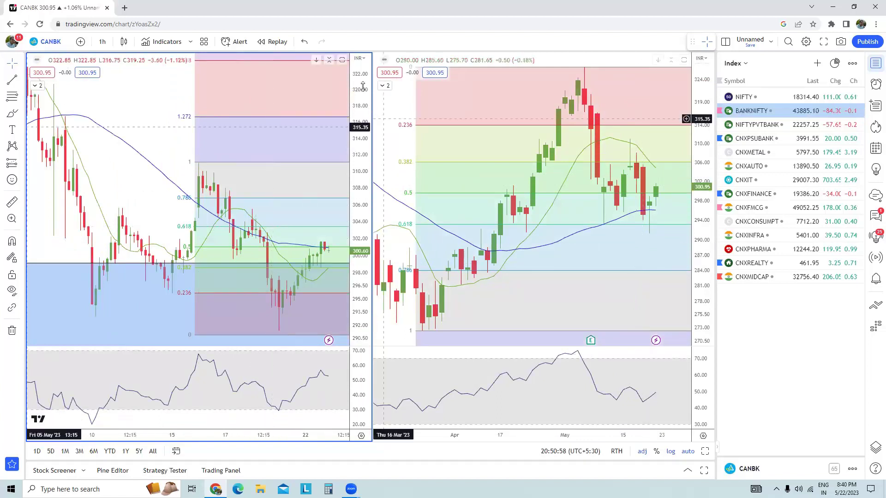
drag(251, 209, 346, 209)
drag(249, 227, 354, 227)
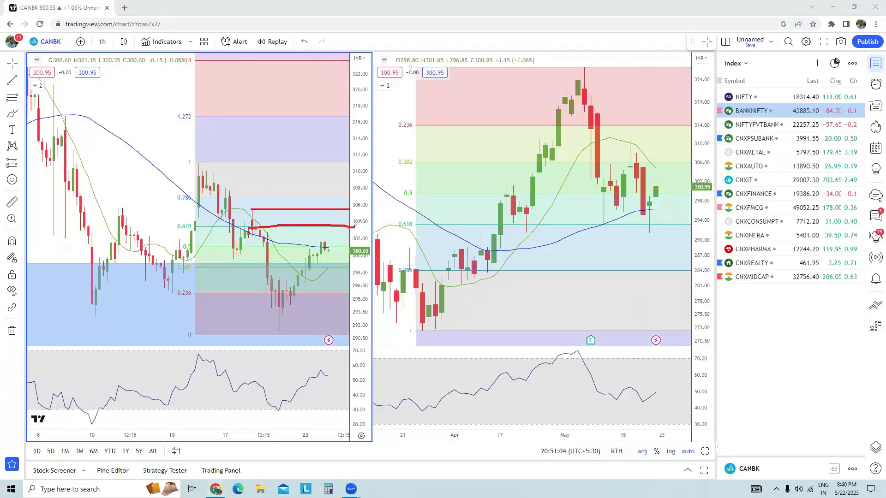
mouse_move(321, 244)
mouse_down()
mouse_move(319, 198)
mouse_move(335, 215)
mouse_move(324, 240)
mouse_up()
mouse_move(299, 196)
mouse_down()
mouse_move(326, 123)
mouse_move(308, 139)
mouse_move(334, 142)
mouse_up()
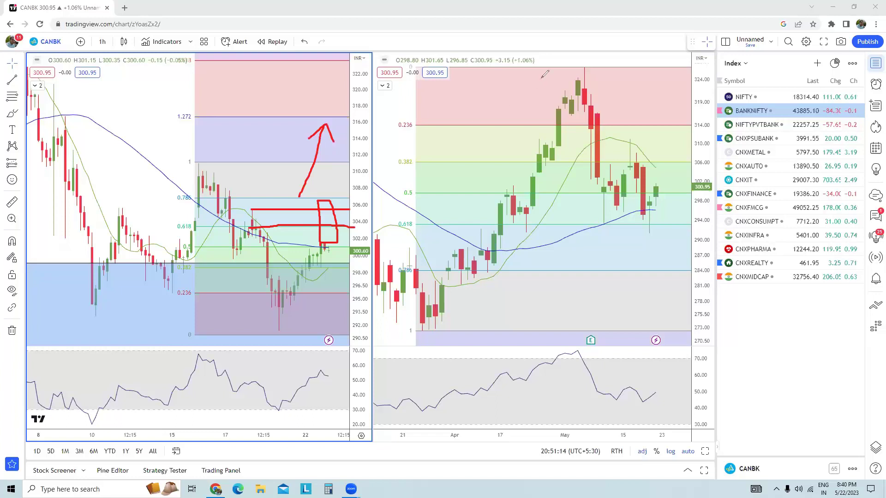
key(Escape)
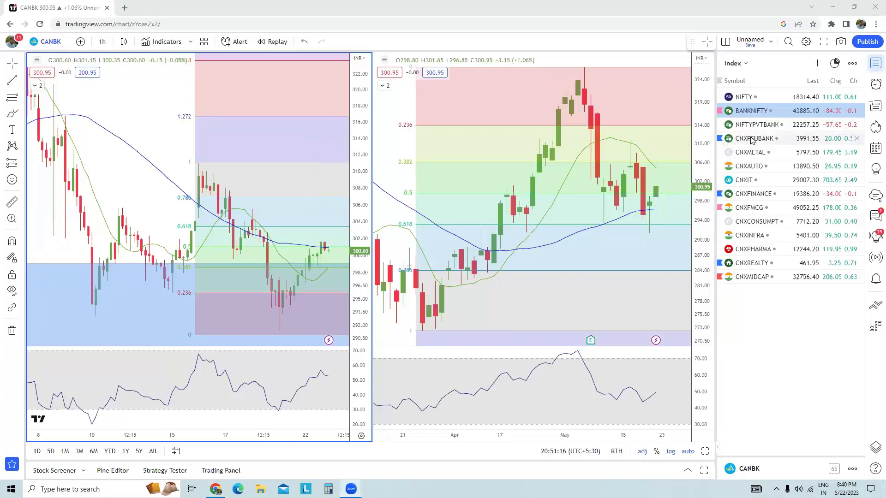
Search for MARUTI and load it into both charts.
click(496, 94)
text(MARUTI)
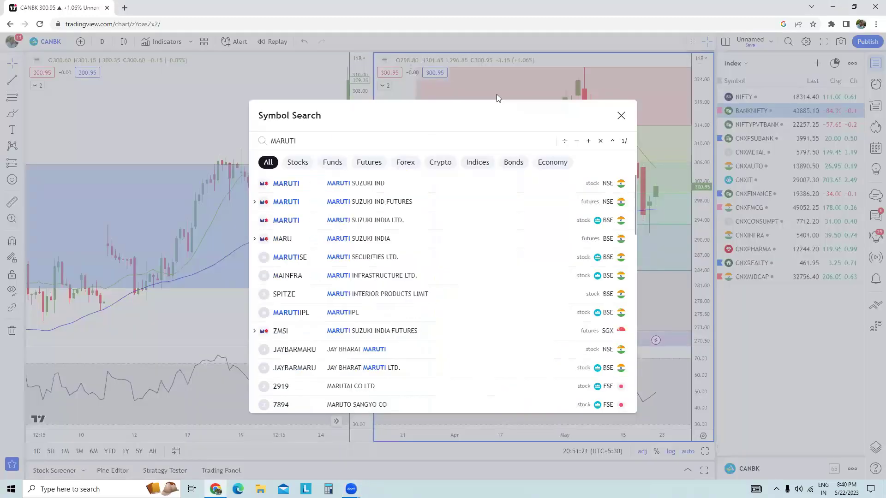
click(491, 193)
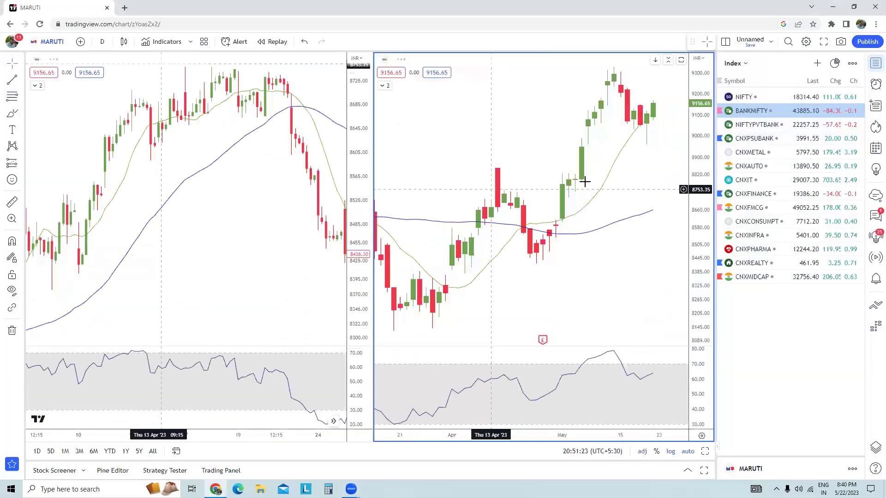
Zoom out and draw two red down-arrows and a blue up-arrow at the blue zone.
scroll(631, 177, down, 5)
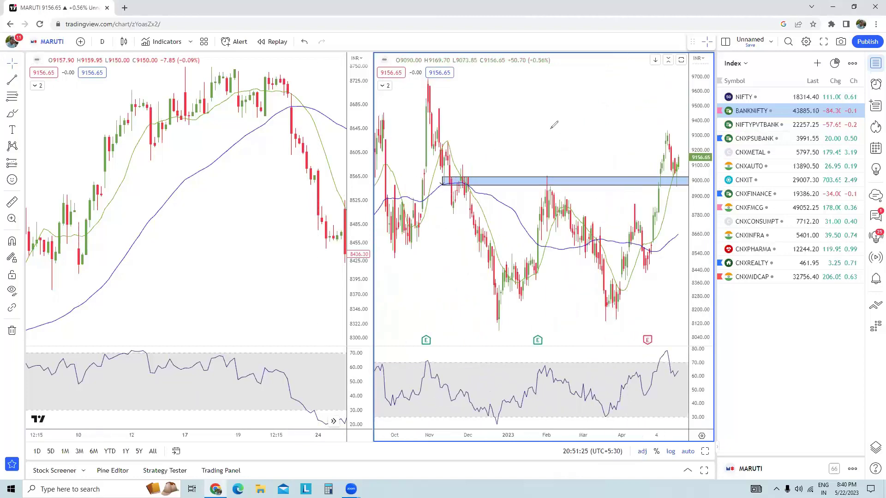
mouse_move(545, 135)
mouse_down()
mouse_move(546, 174)
mouse_move(554, 158)
mouse_up()
drag(471, 138, 470, 173)
drag(463, 158, 483, 165)
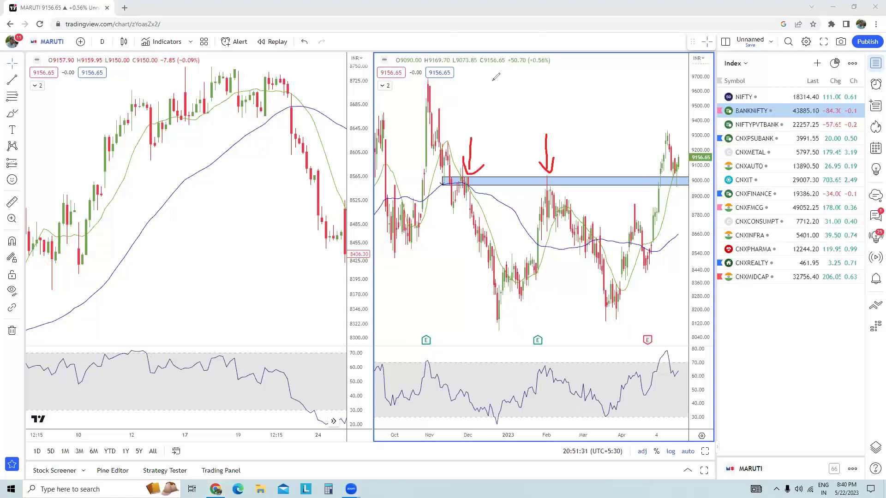
mouse_move(680, 196)
mouse_down()
mouse_move(680, 223)
mouse_move(679, 198)
mouse_up()
click(220, 157)
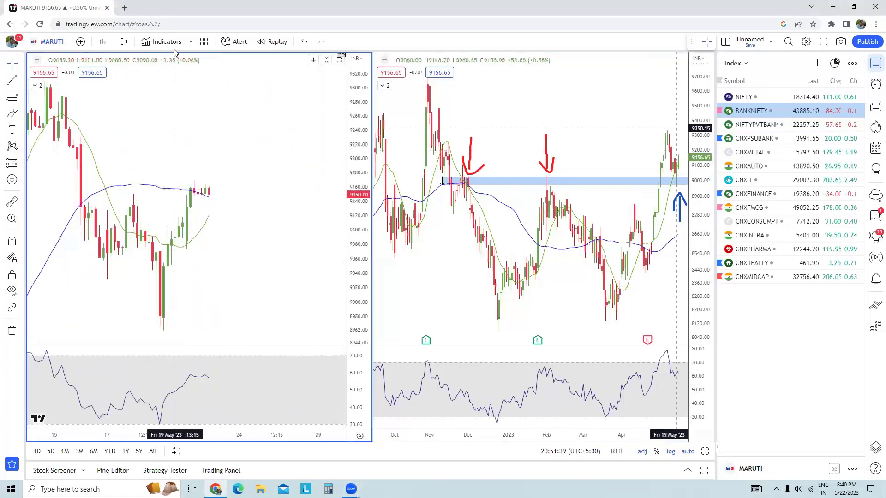
click(173, 46)
text(don)
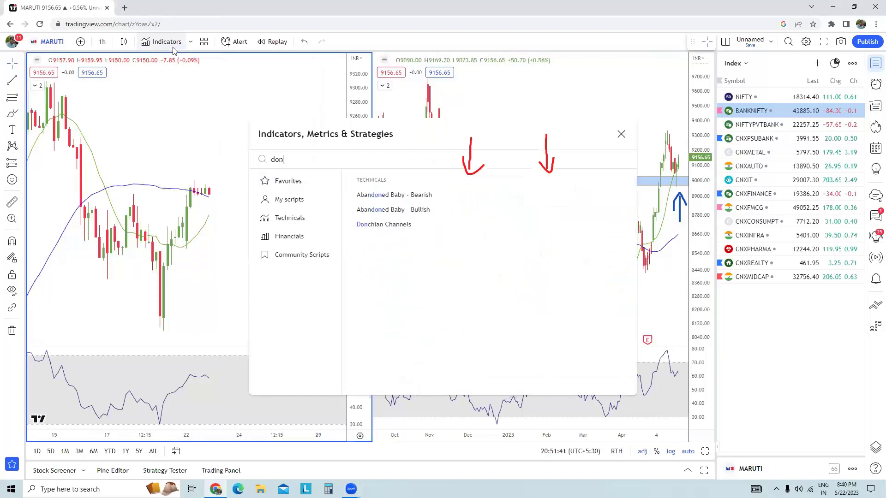
click(352, 224)
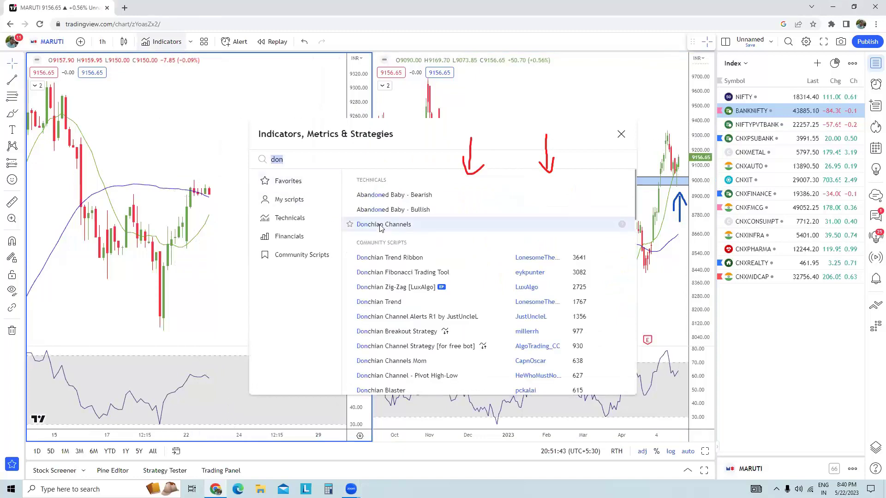
click(242, 226)
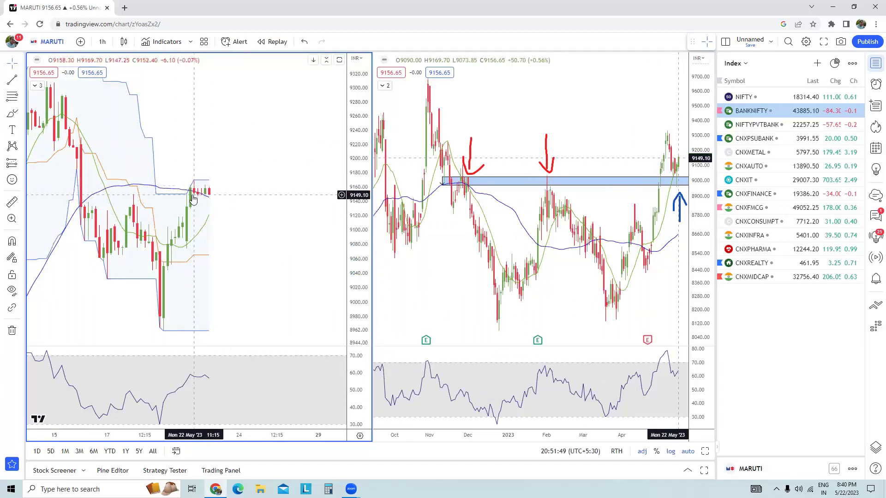
click(117, 184)
key(Delete)
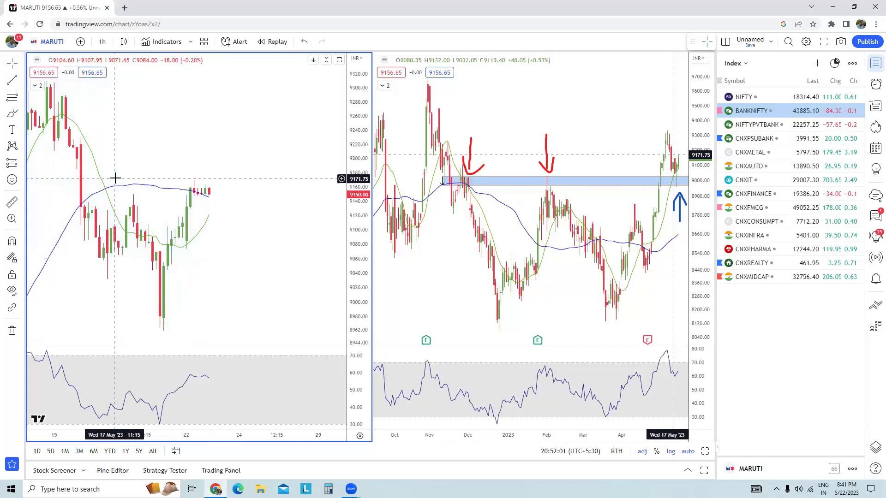
Zoom the MARUTI charts out and back in to review the shaded blue zone.
scroll(211, 197, down, 3)
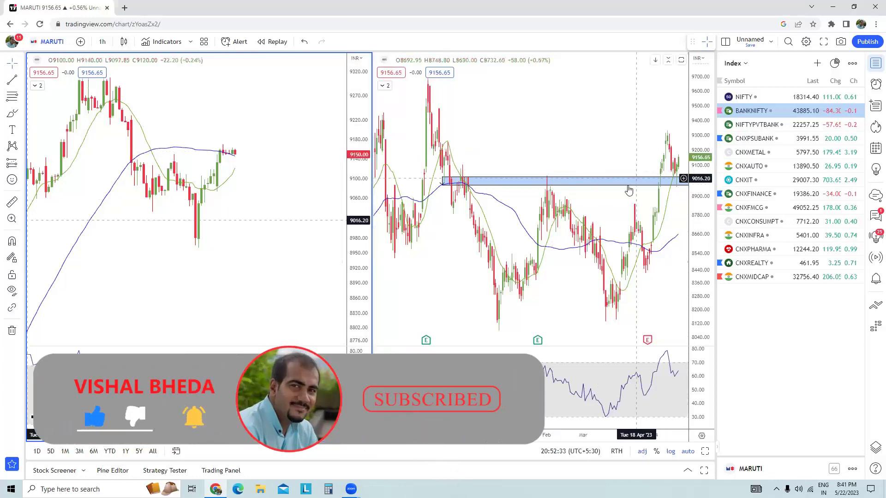
scroll(628, 187, up, 4)
Switch both charts to CNXMETAL, then to the CNXIT index, adjusting the zoom.
click(781, 153)
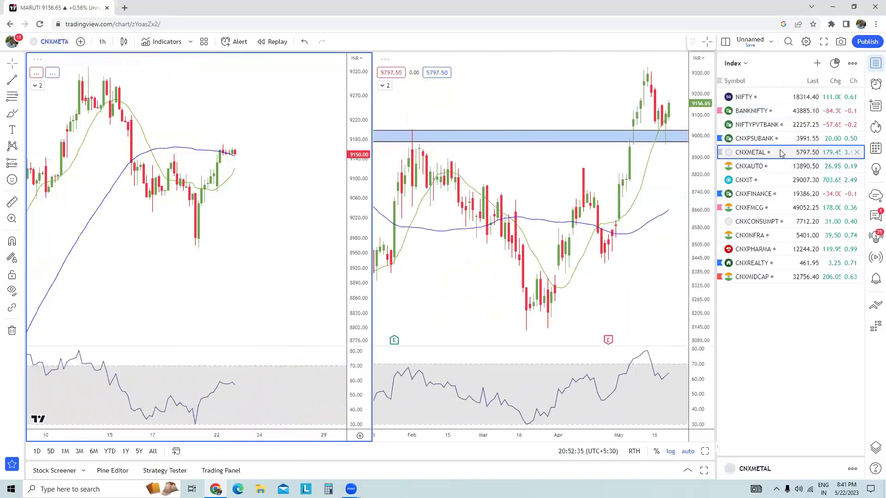
scroll(639, 239, up, 4)
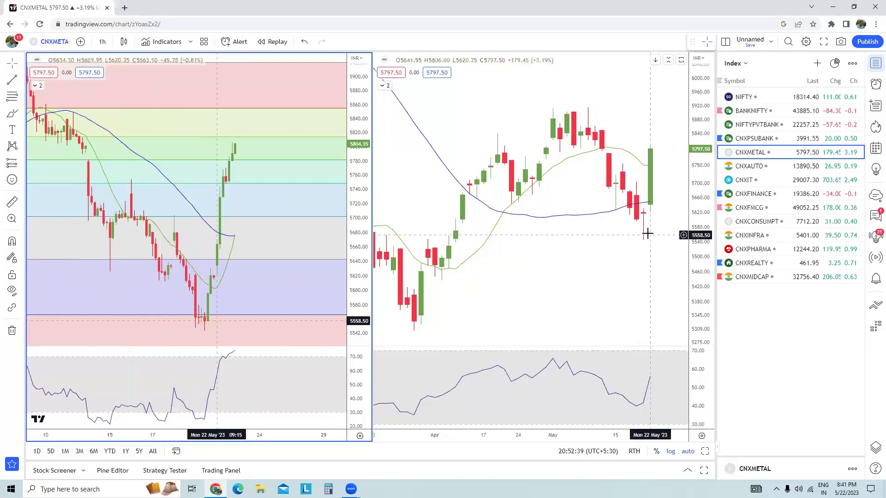
click(778, 183)
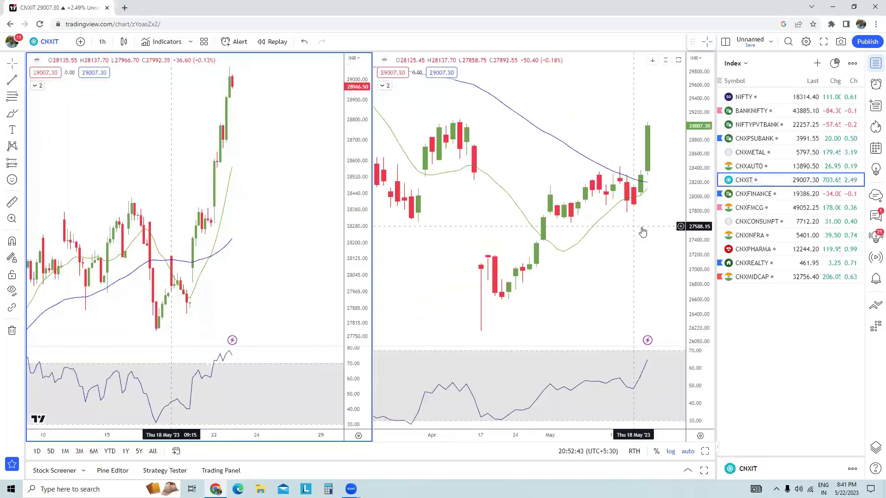
scroll(655, 229, down, 5)
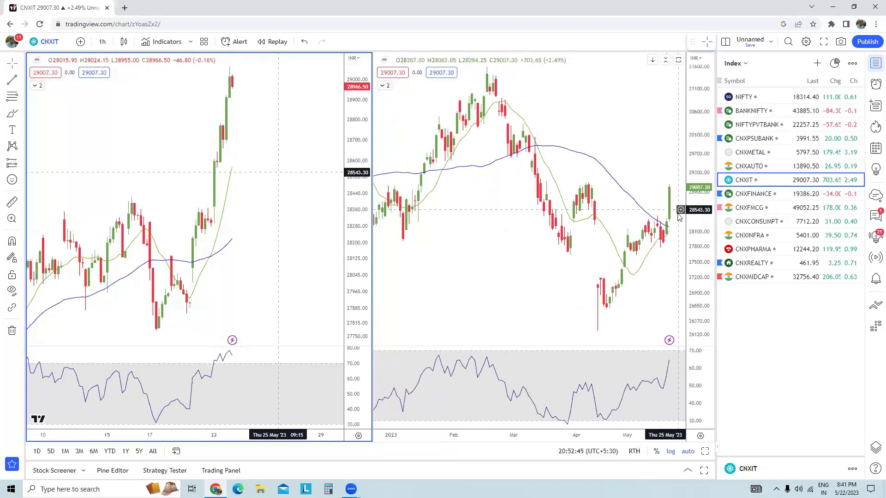
Mark CNXIT's moving averages, last candle and RSI peak in blue, then switch to NIFTY.
drag(600, 164, 637, 194)
click(635, 267)
drag(664, 227, 634, 267)
mouse_move(618, 139)
mouse_down()
mouse_move(650, 187)
mouse_move(633, 188)
mouse_move(649, 192)
mouse_up()
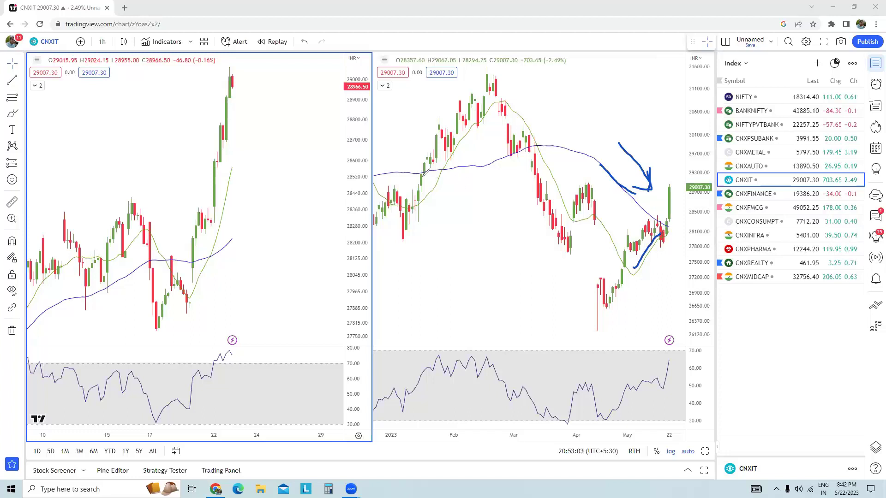
mouse_move(218, 350)
mouse_down()
mouse_move(226, 370)
mouse_move(240, 340)
mouse_up()
click(769, 99)
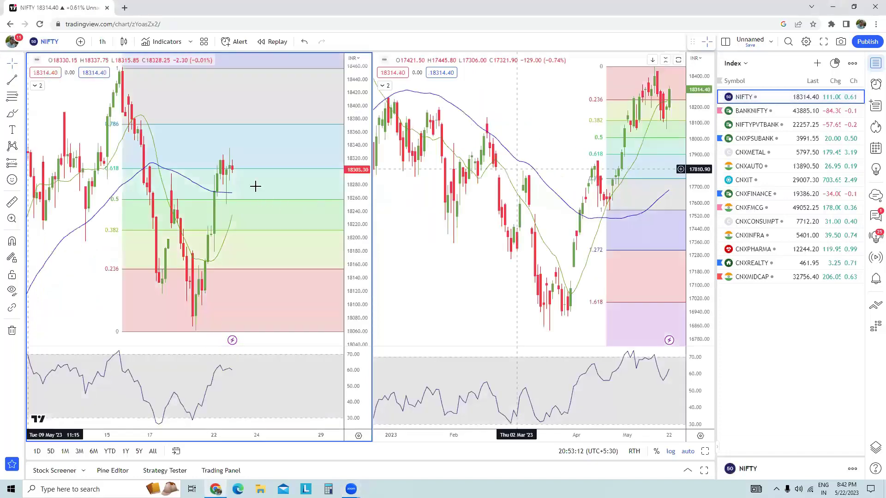